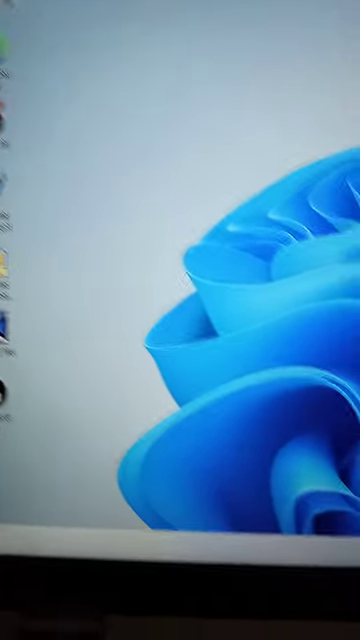
# - Open the Start menu, then launch Windows Settings with Windows+I
pyautogui.press('super')
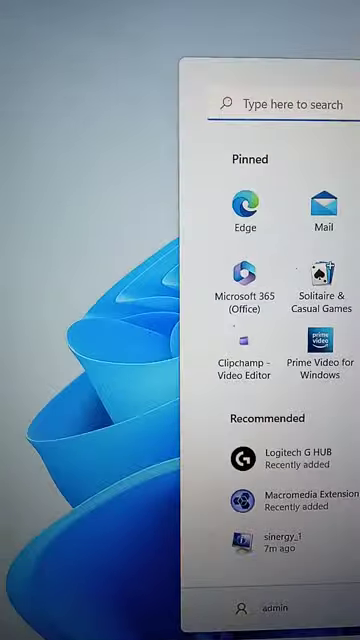
pyautogui.press('super+i')
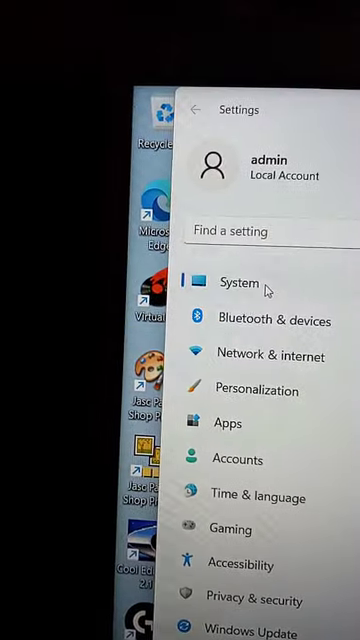
# - Visit Personalization, then return to System settings to reach the About page
pyautogui.click(255, 418)
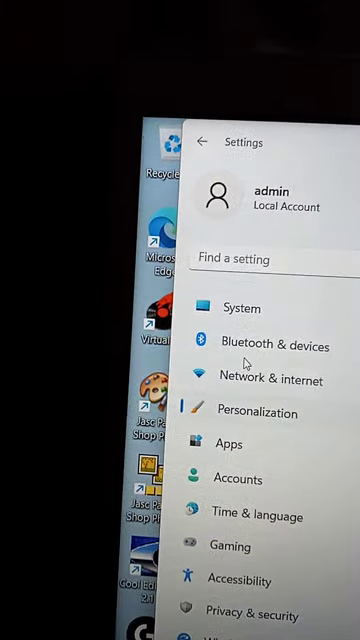
pyautogui.click(240, 312)
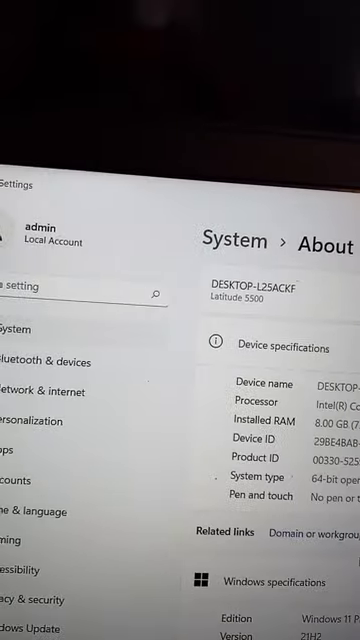
pyautogui.scroll(-2, 270, 450)
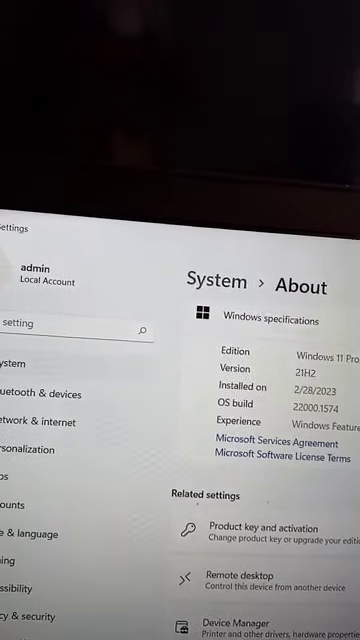
pyautogui.scroll(3, 265, 450)
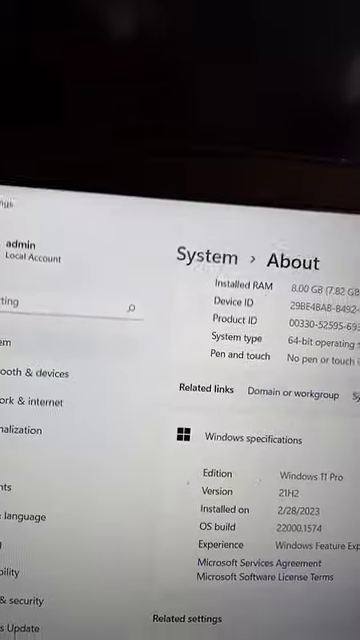
pyautogui.scroll(-3, 265, 450)
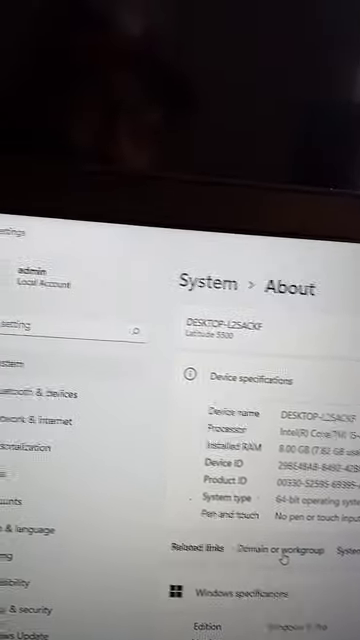
pyautogui.click(284, 559)
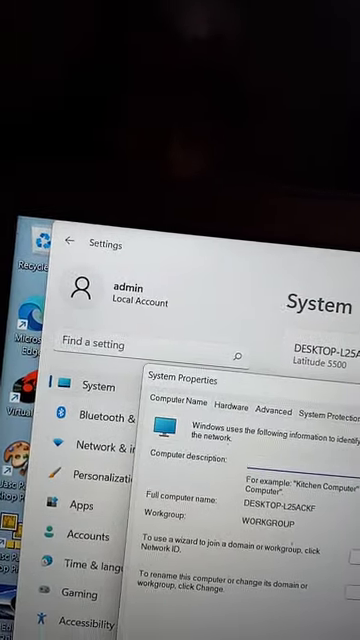
pyautogui.press('Escape')
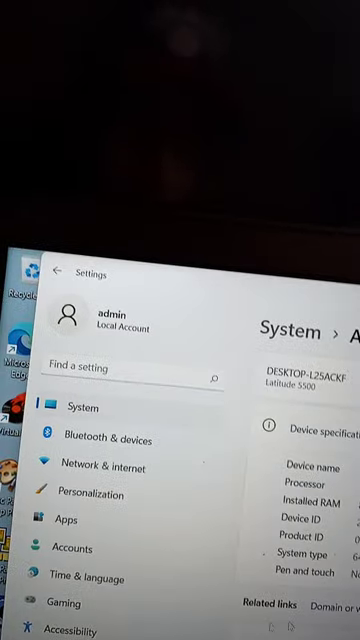